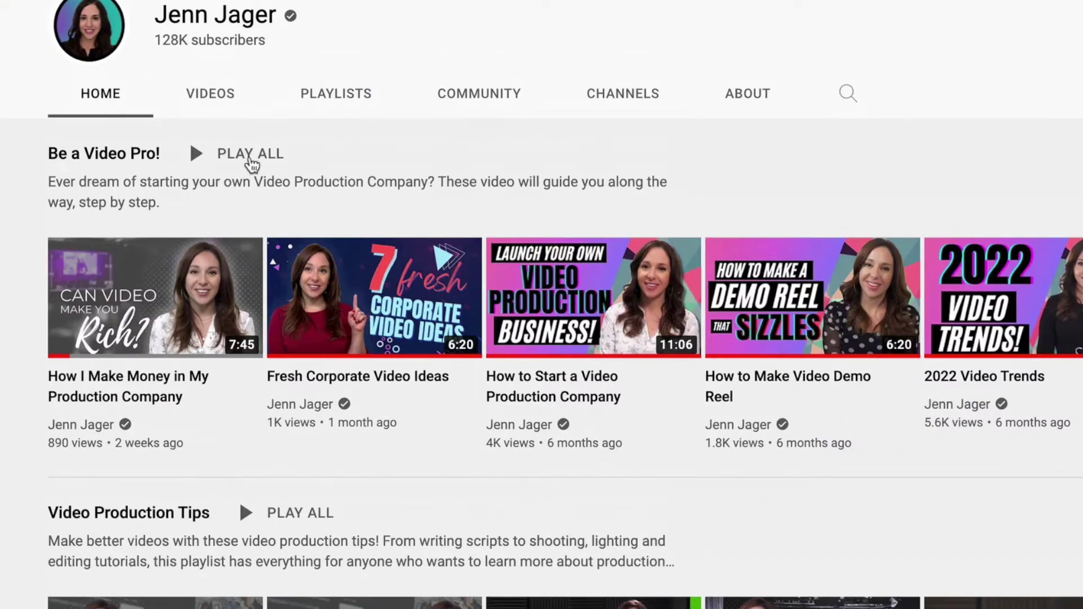
Step: Play the Be a Video Pro! playlist from video 1 and browse its twelve entries
left_click(247, 155)
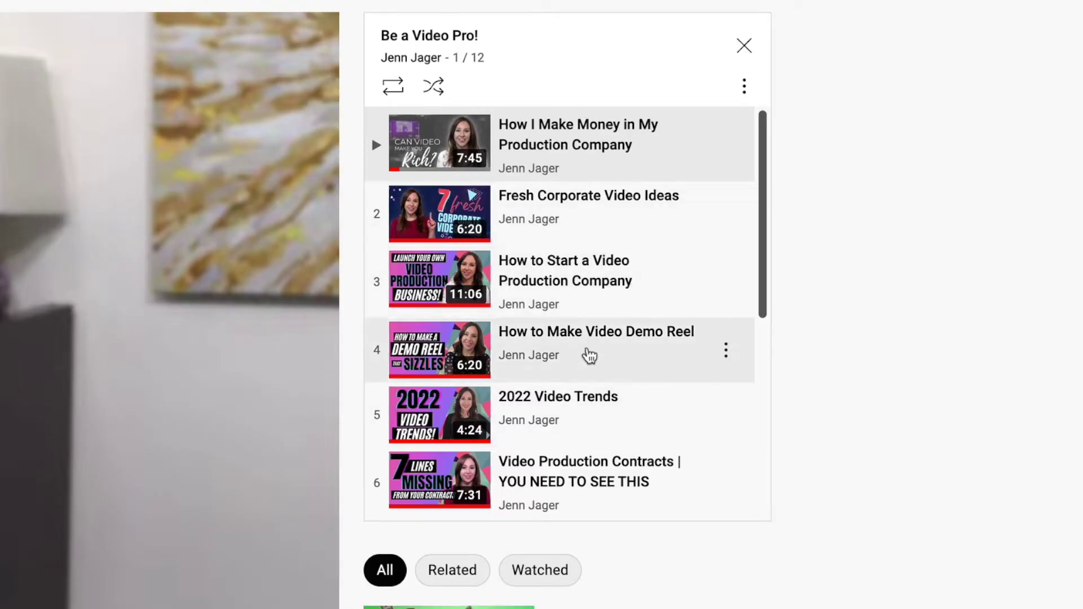
scroll(593, 346, "down", 1)
scroll(593, 345, "down", 5)
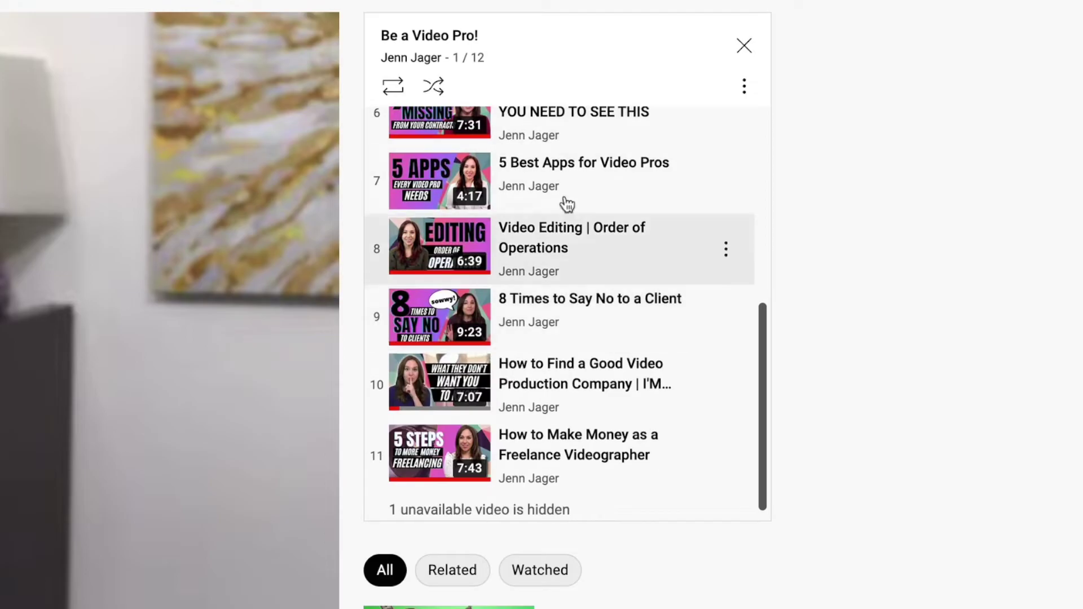
scroll(519, 395, "up", 5)
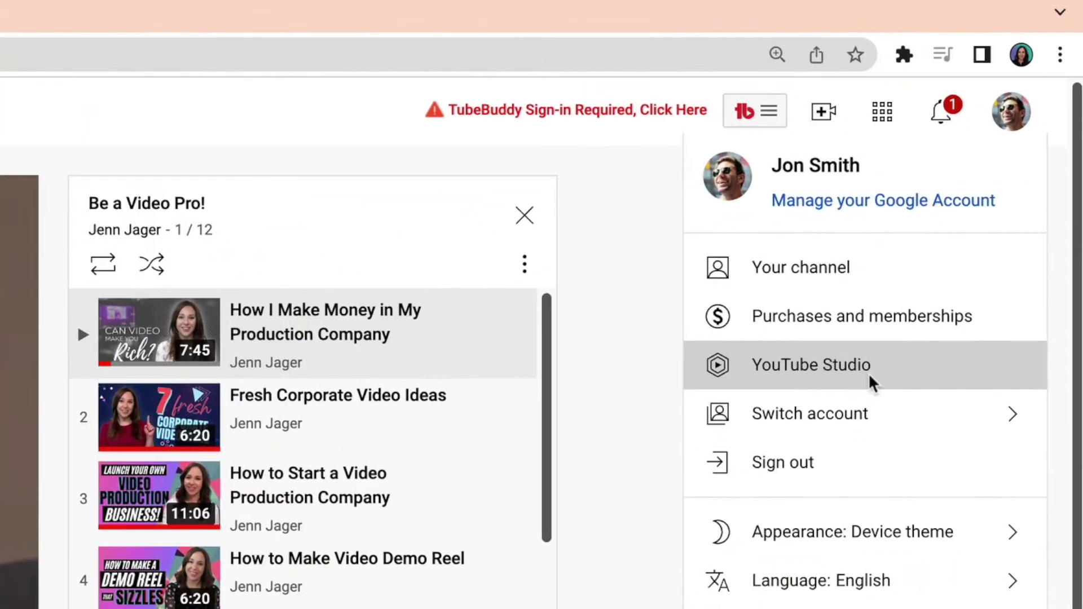
Step: From Studio's Playlists page, start a new playlist titled 'Working Remotely Tips' with Public visibility
left_click(868, 373)
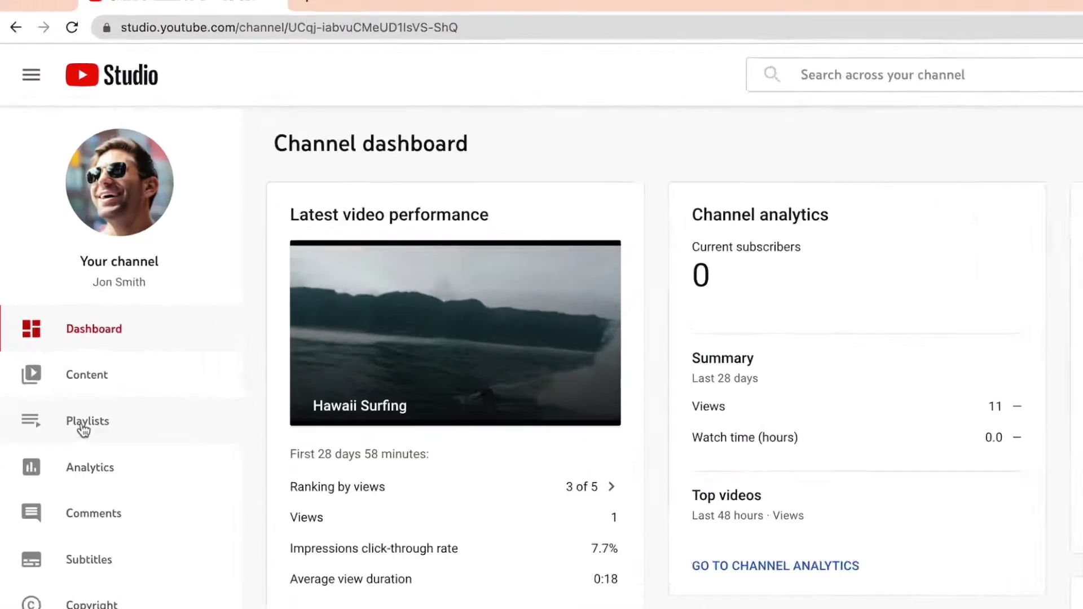
left_click(41, 230)
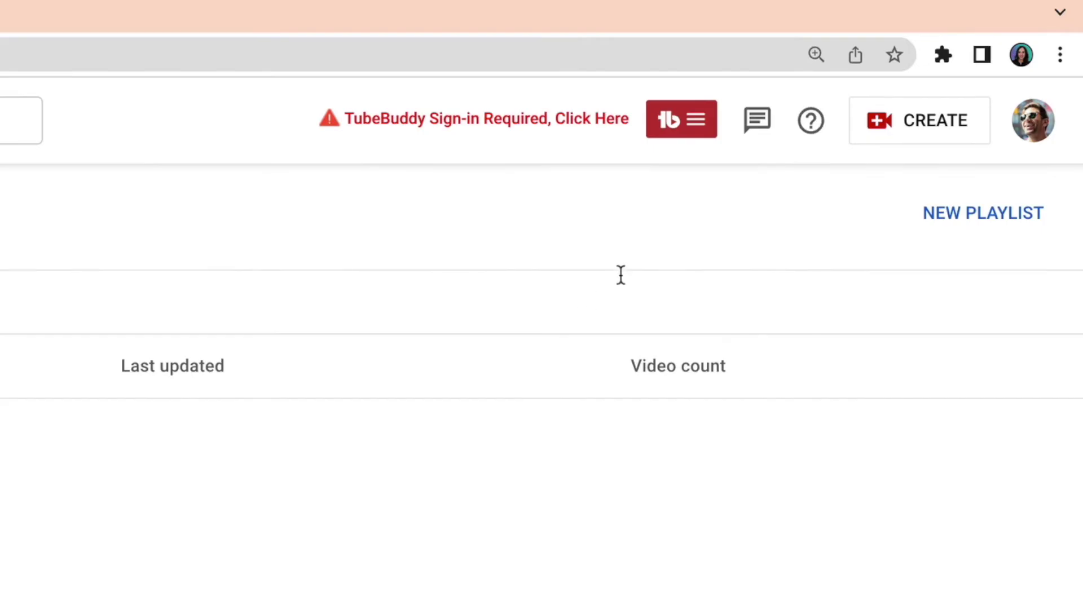
left_click(942, 214)
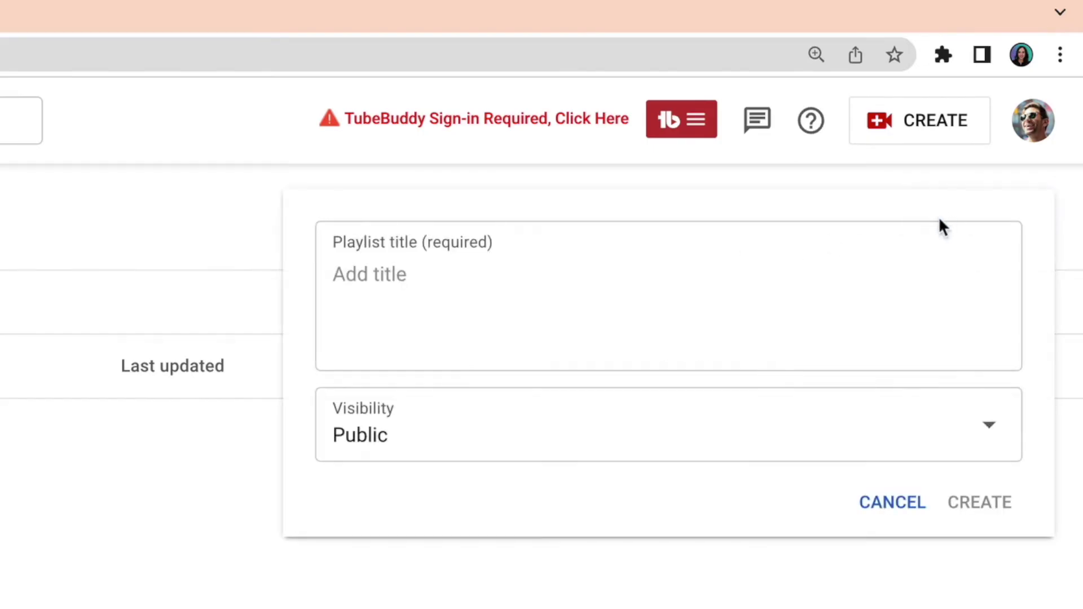
type("Working Remotely Tips")
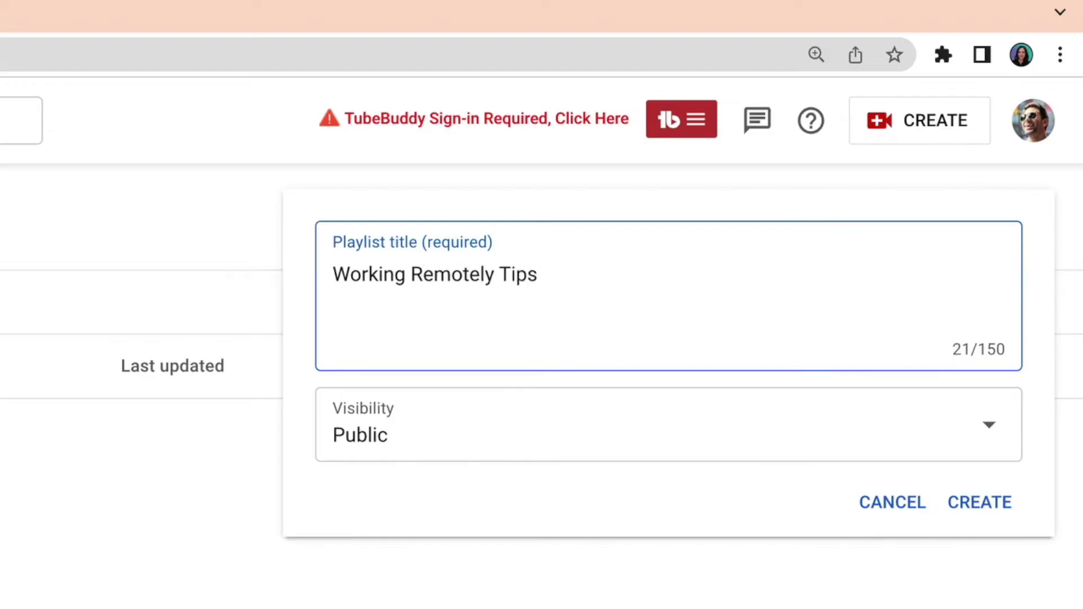
left_click(509, 427)
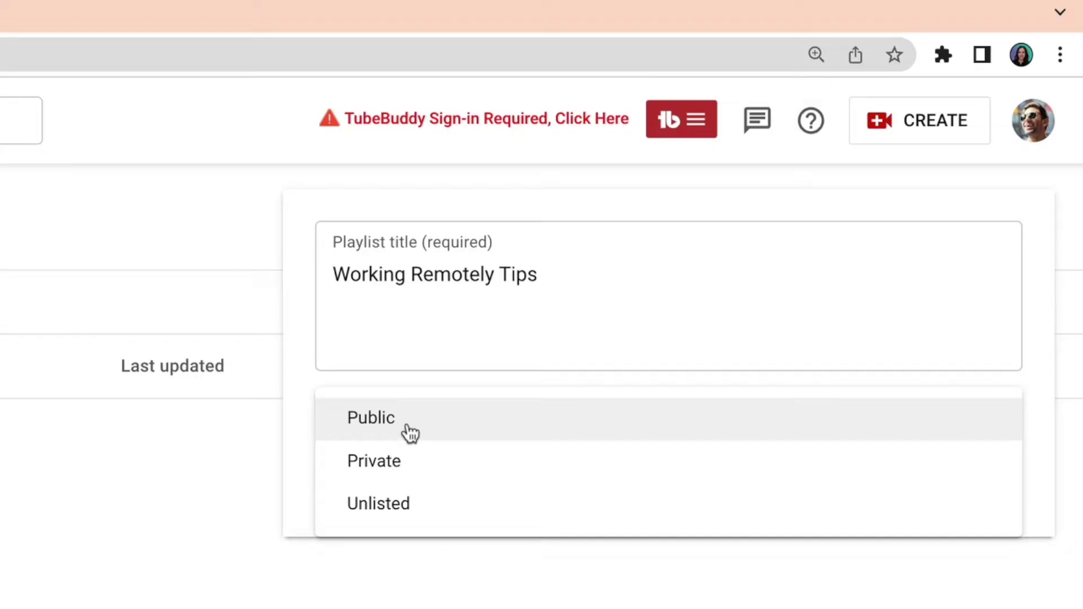
left_click(406, 432)
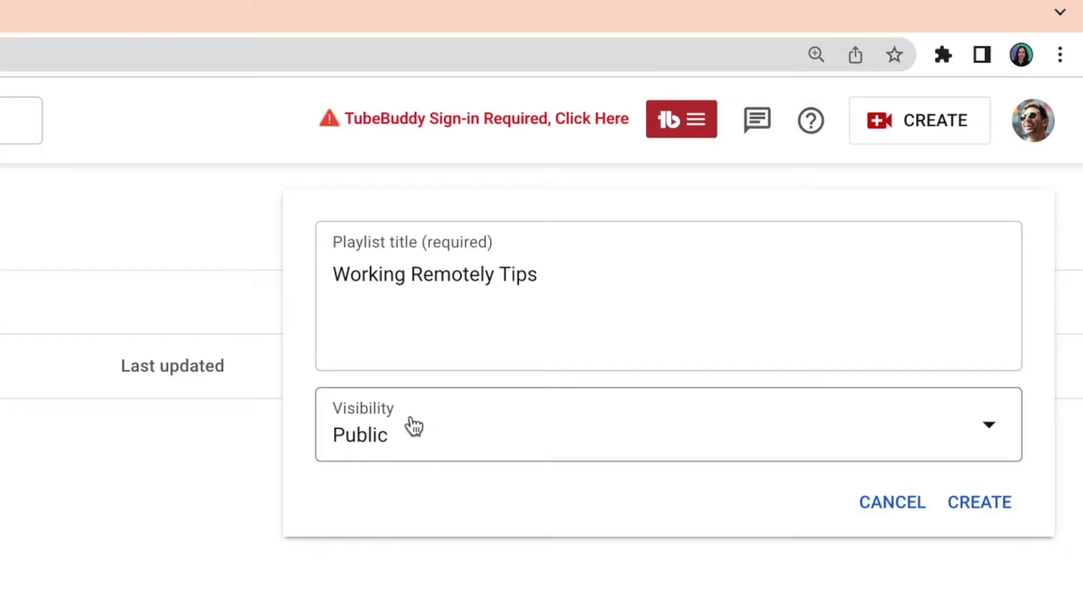
Step: Create the Public 'Working Remotely Tips' playlist and open it on YouTube for editing
left_click(988, 506)
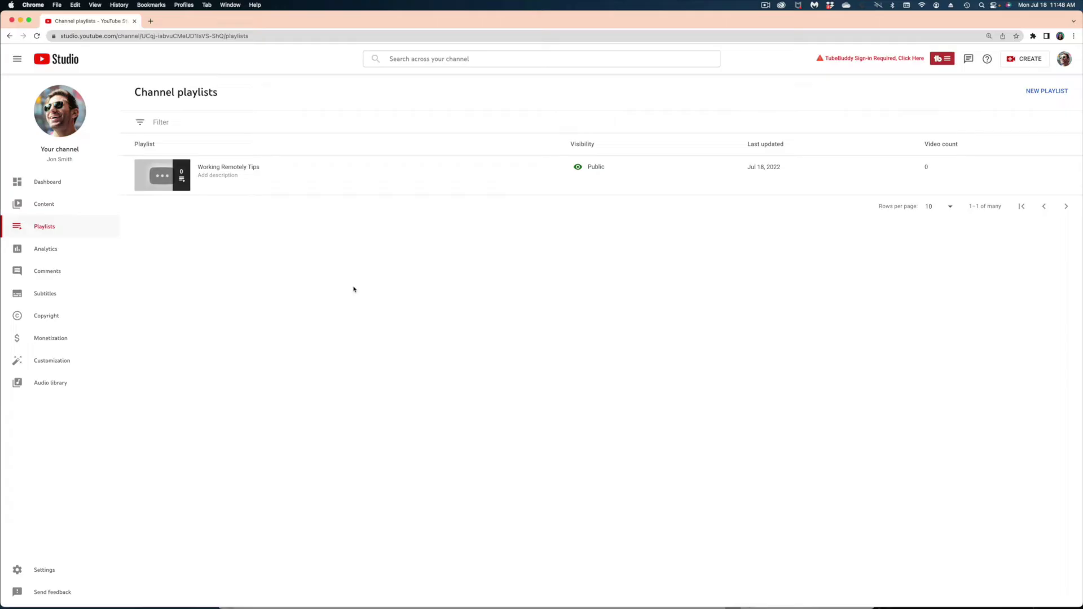
left_click(206, 176)
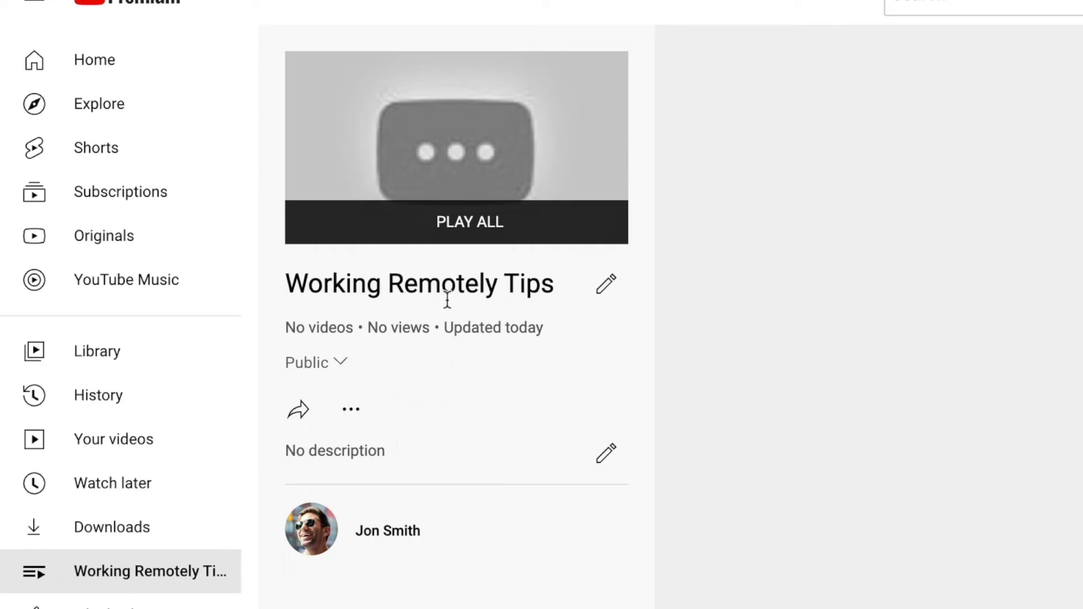
Step: Keep the title, save a description about working remotely wherever you travel, and begin adding videos
left_click(609, 288)
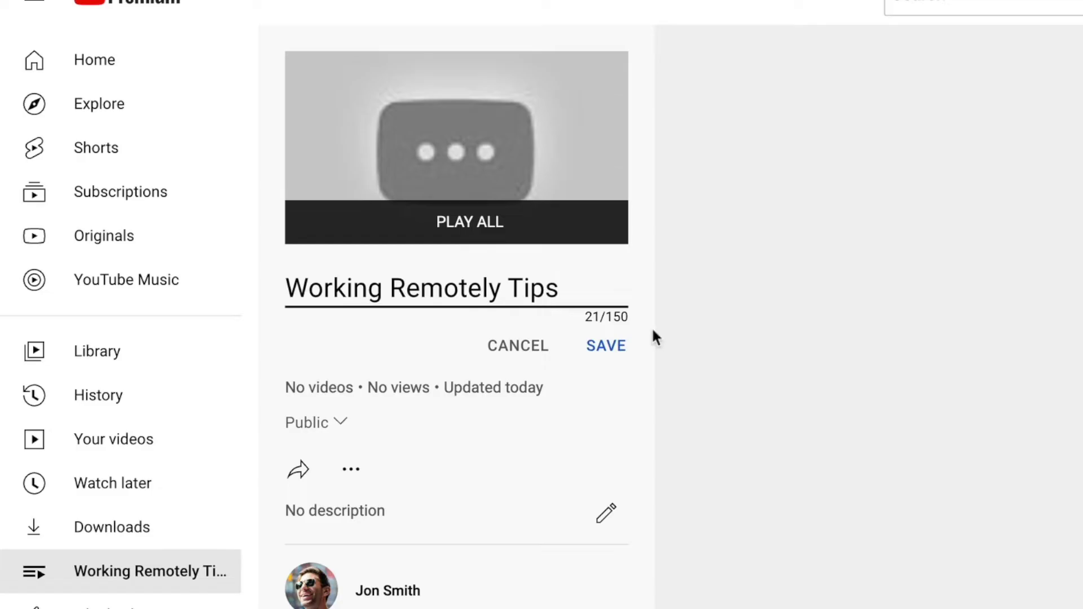
left_click(616, 353)
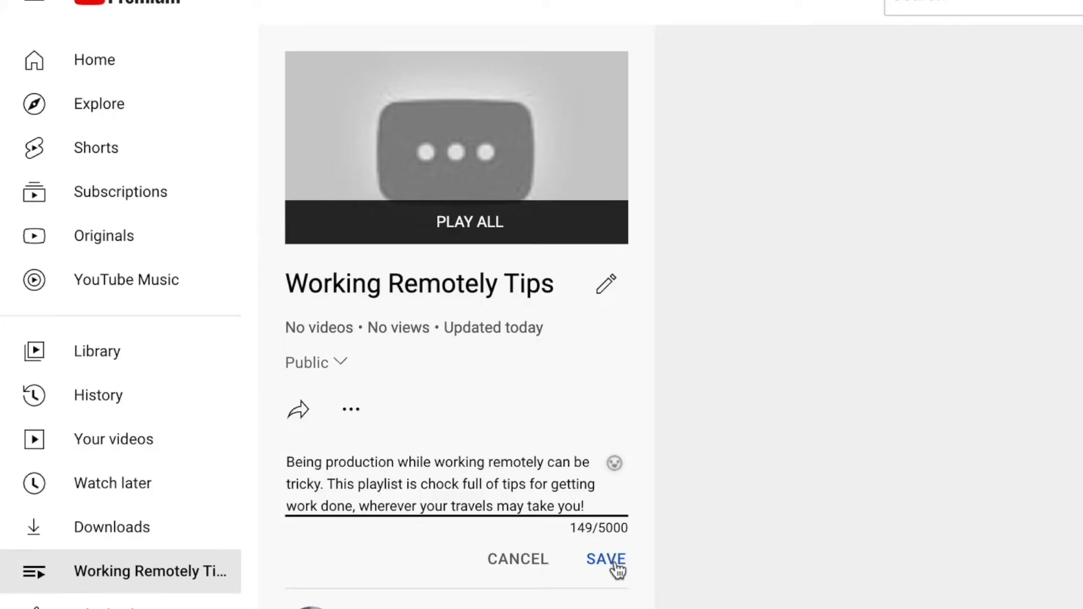
left_click(614, 561)
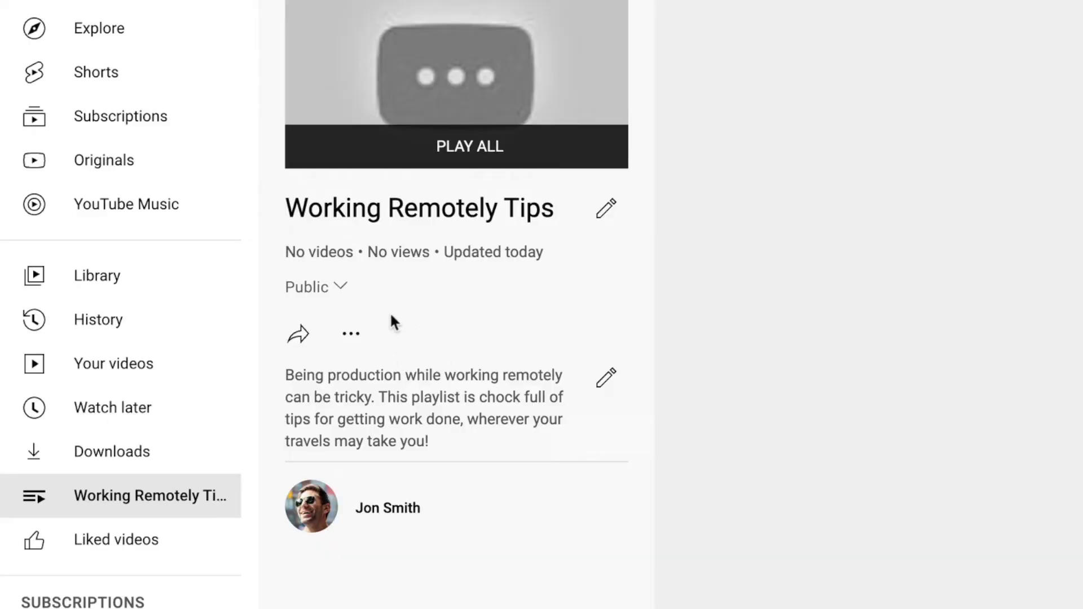
left_click(352, 341)
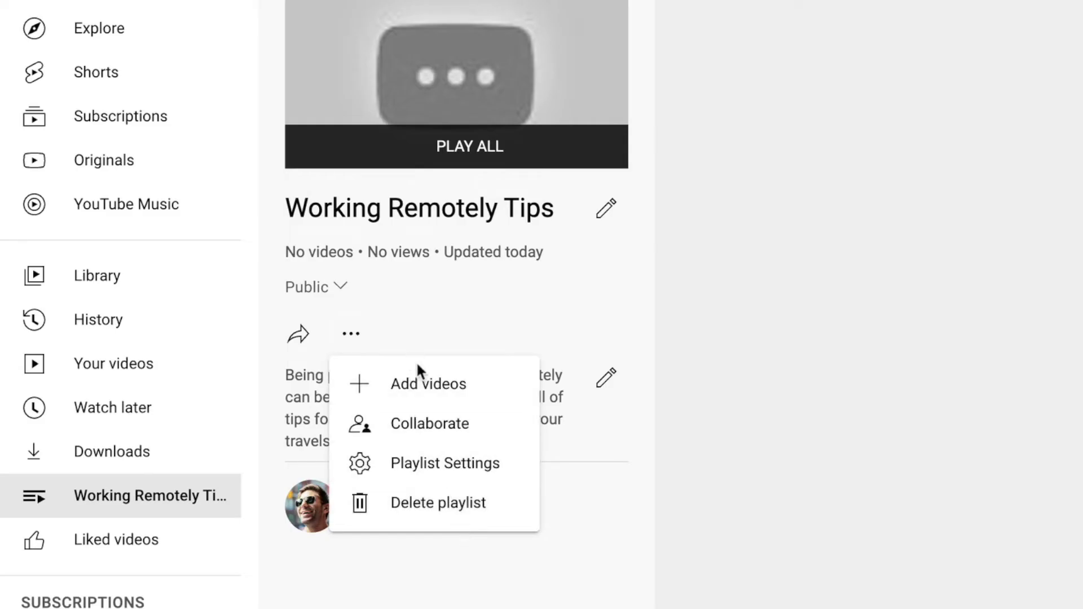
left_click(414, 381)
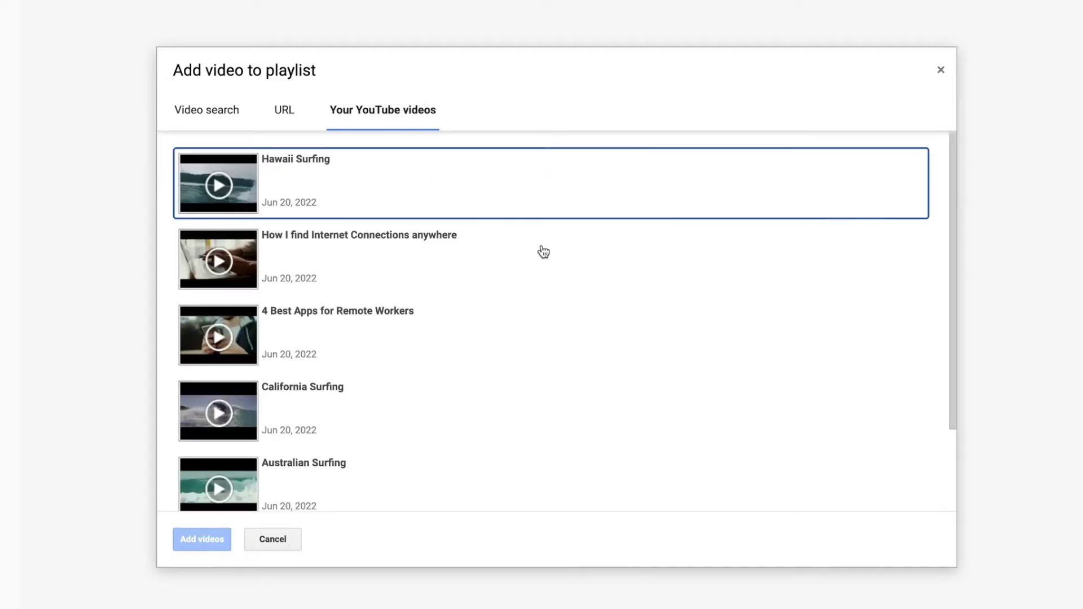
Step: Select the three uploads (Internet Connections, 4 Best Apps, Australian Surfing) and add them to the playlist
scroll(541, 249, "down", 1)
scroll(546, 282, "up", 1)
left_click(313, 265)
left_click(339, 344)
scroll(342, 335, "down", 2)
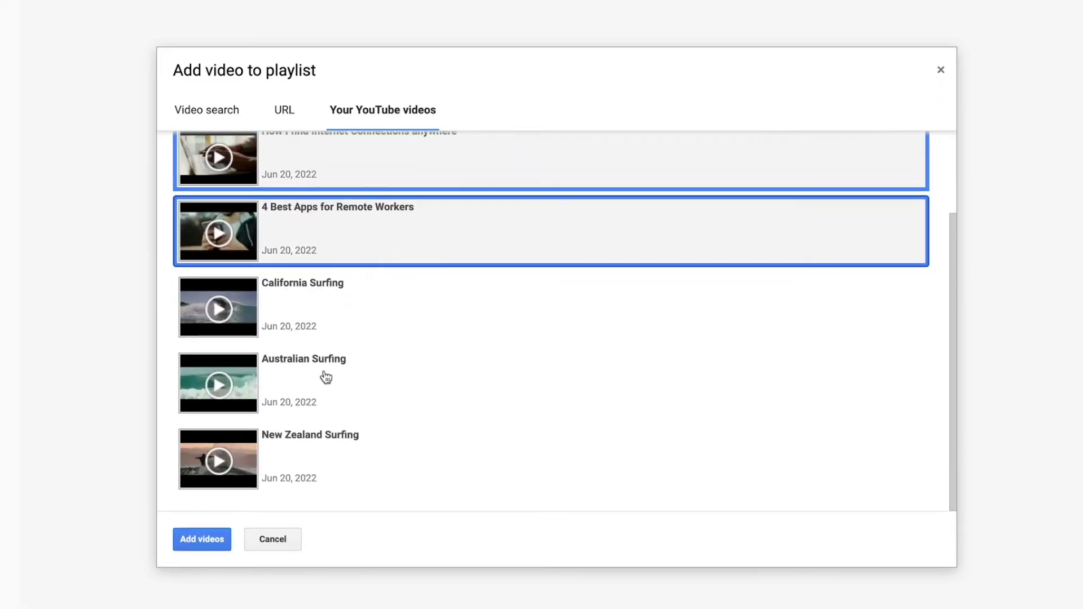
left_click(282, 384)
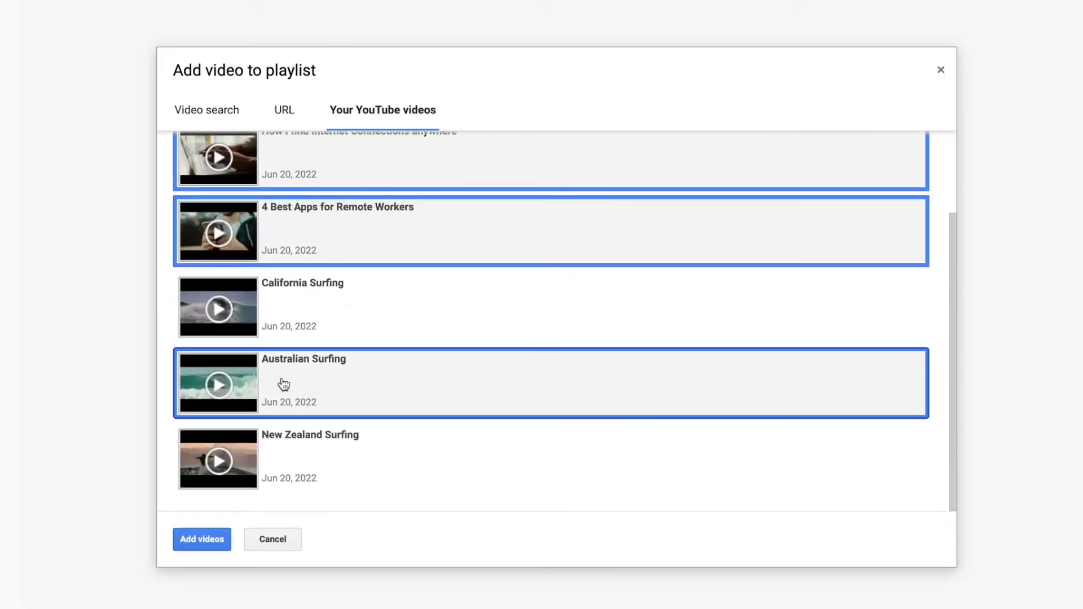
left_click(205, 542)
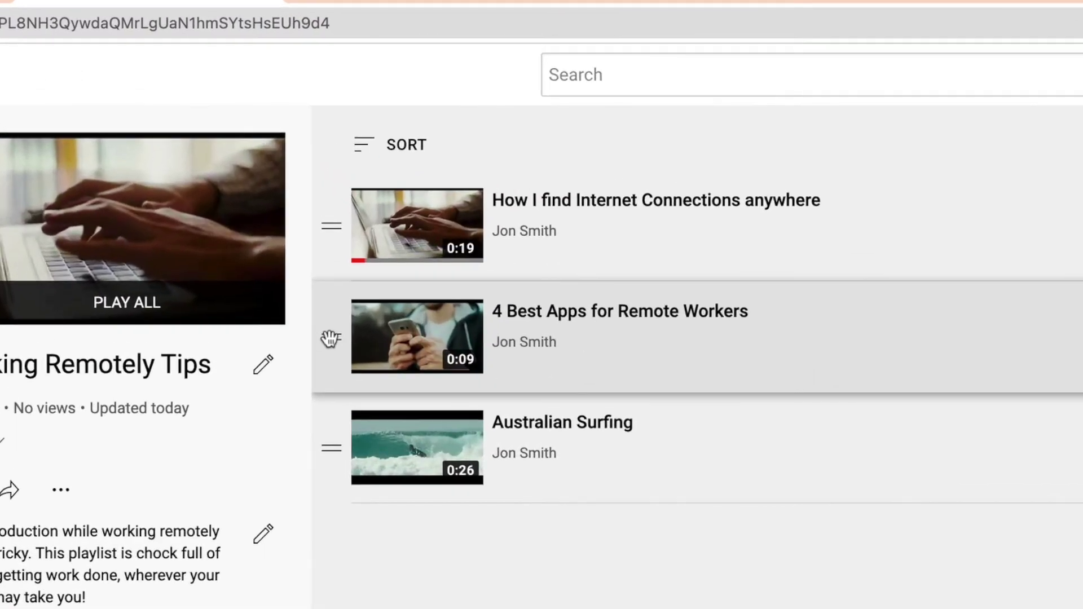
Step: Drag 4 Best Apps for Remote Workers to first and Australian Surfing to second place
left_click_drag(295, 241, 295, 243)
left_click_drag(332, 341, 343, 221)
left_click_drag(343, 308, 359, 491)
left_click_drag(331, 448, 330, 338)
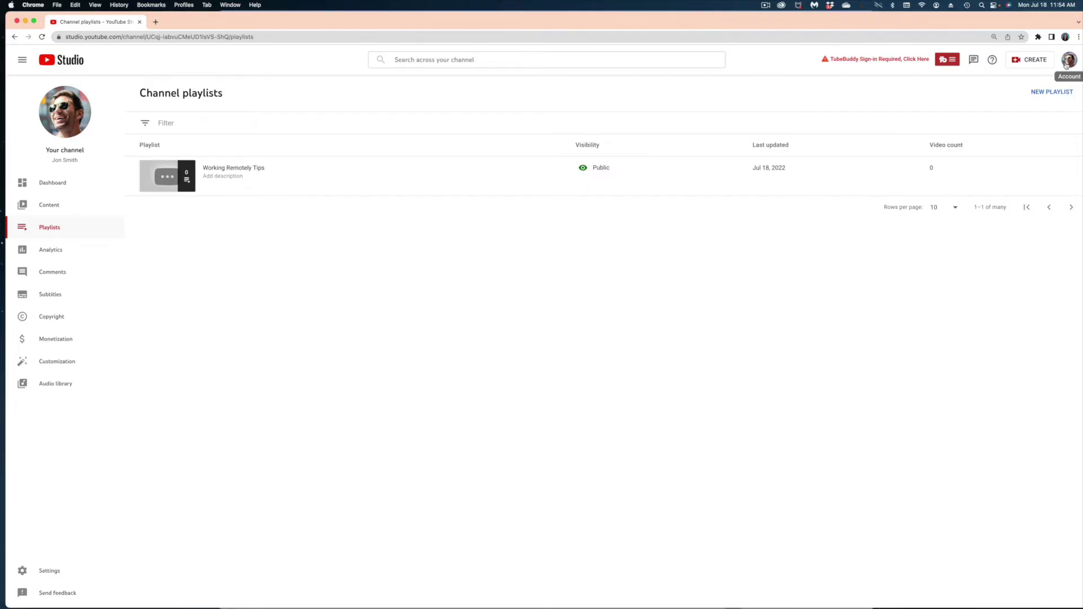
Step: Go to Your channel and open Customize channel's Layout tab in Studio
left_click(1066, 63)
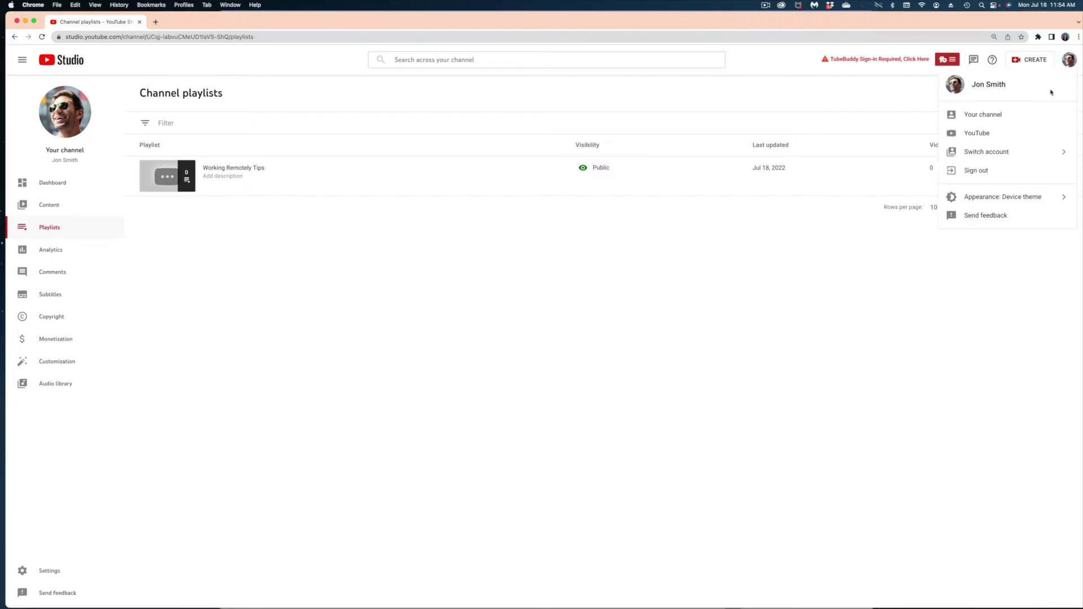
left_click(1018, 116)
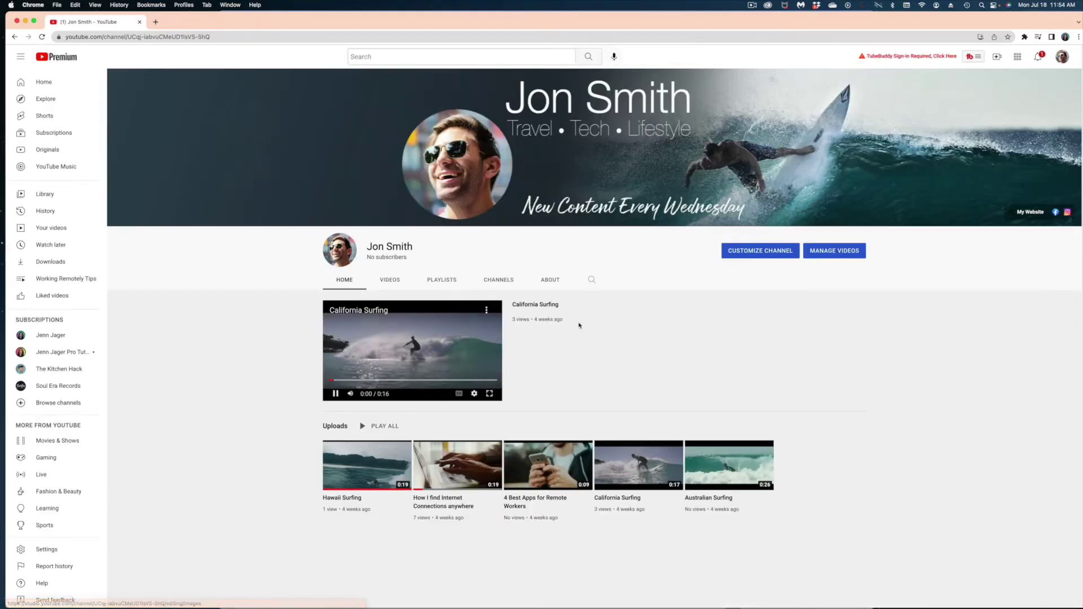
scroll(903, 367, "down", 2)
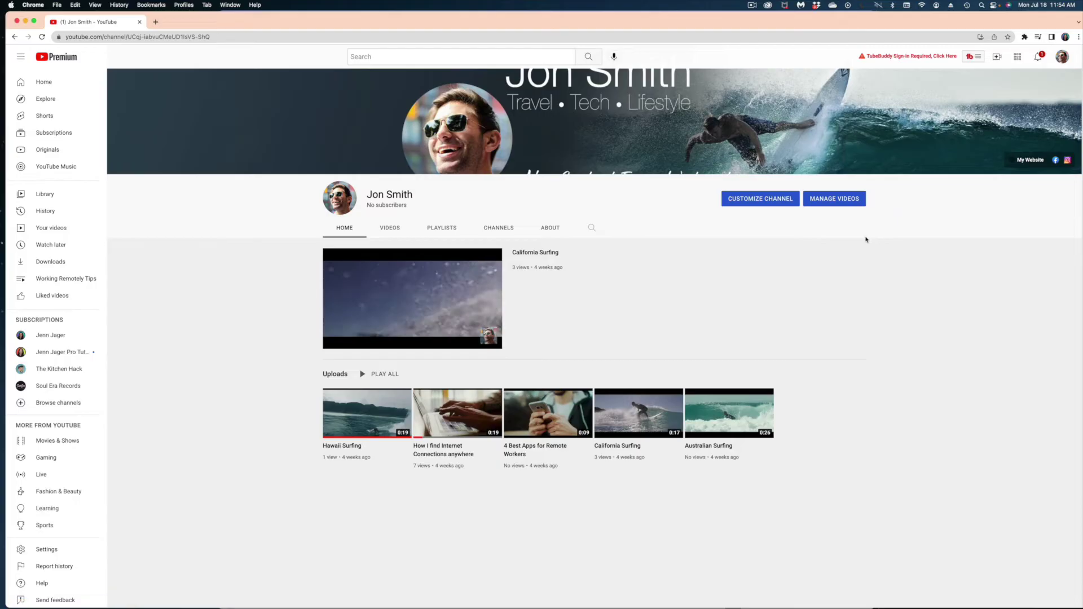
scroll(767, 262, "up", 1)
left_click(754, 202)
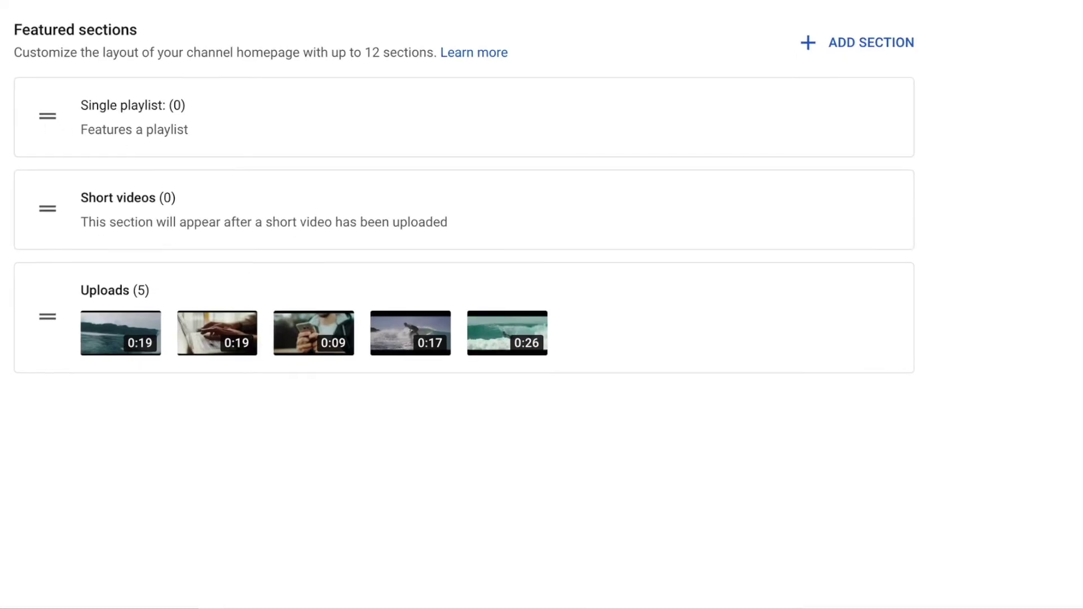
Step: Add a Single playlist section for Working Remotely Tips and place it above Uploads (5)
left_click_drag(18, 26, 150, 43)
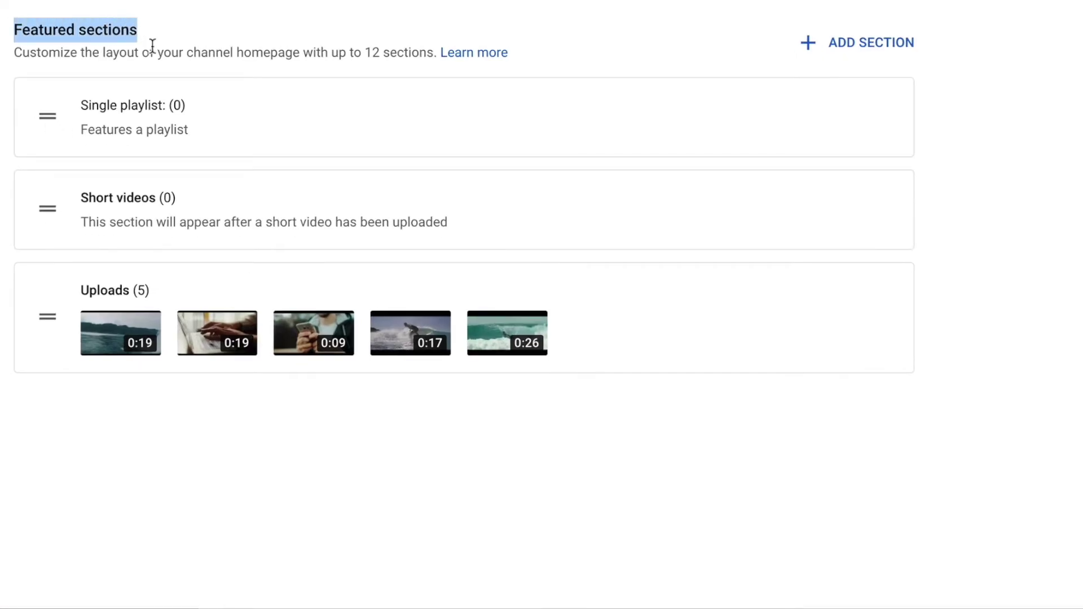
left_click(822, 53)
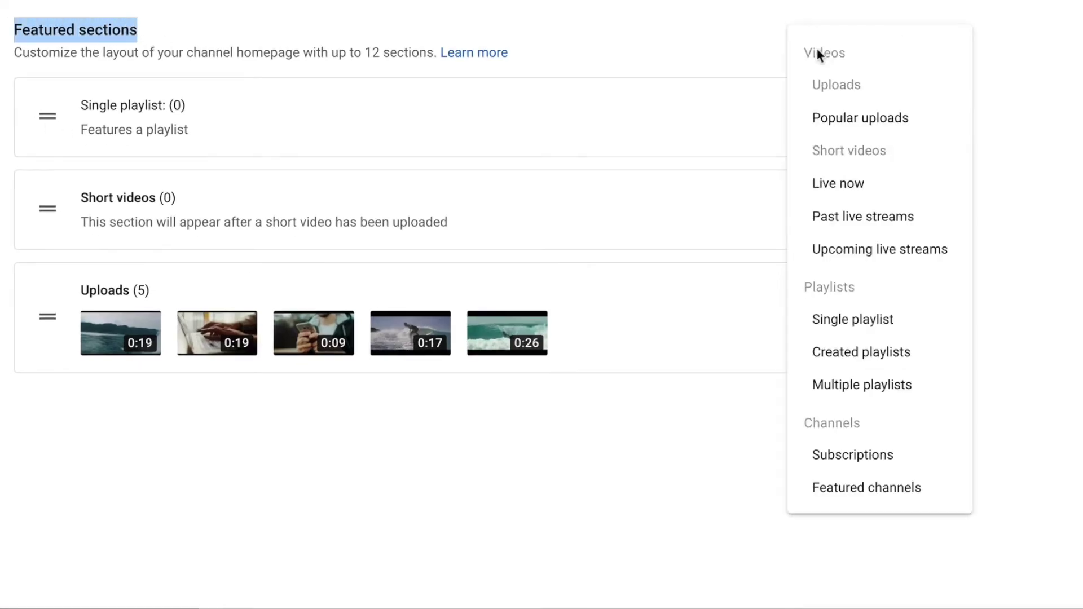
left_click(877, 330)
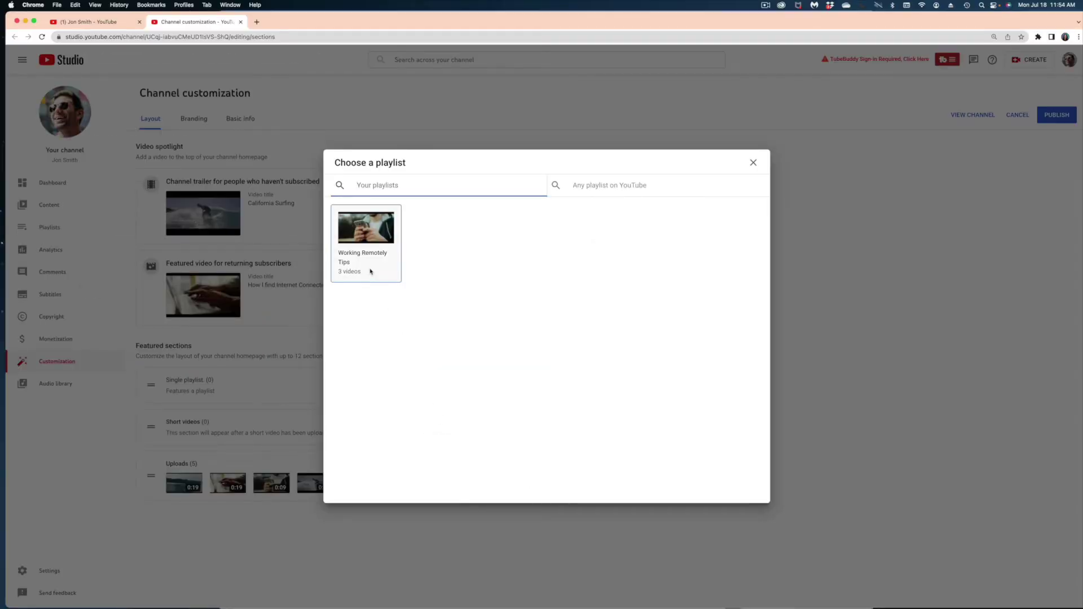
left_click(371, 271)
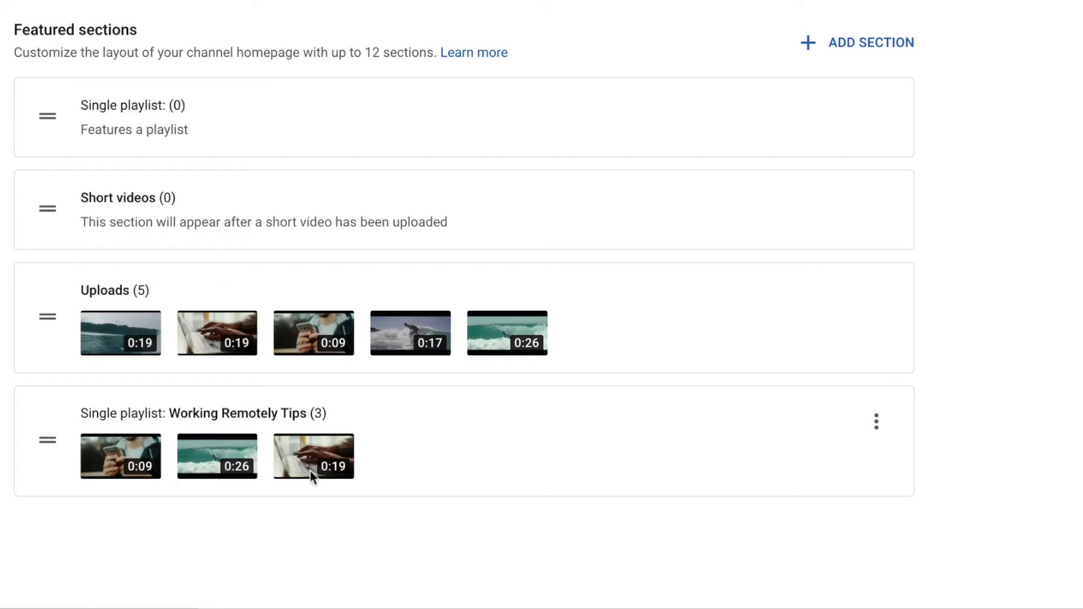
left_click_drag(56, 436, 55, 298)
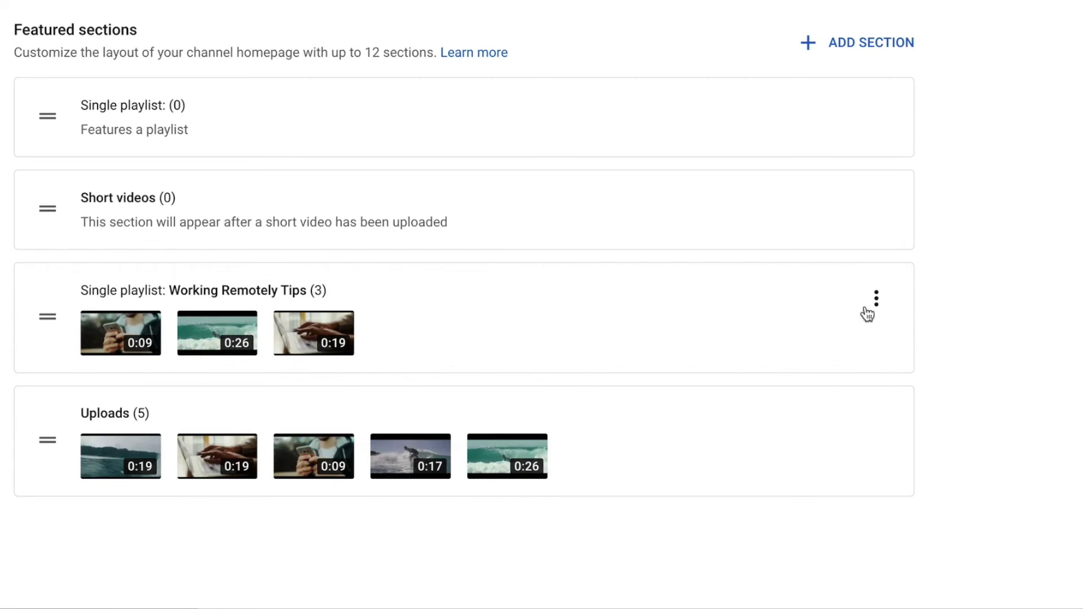
left_click(877, 298)
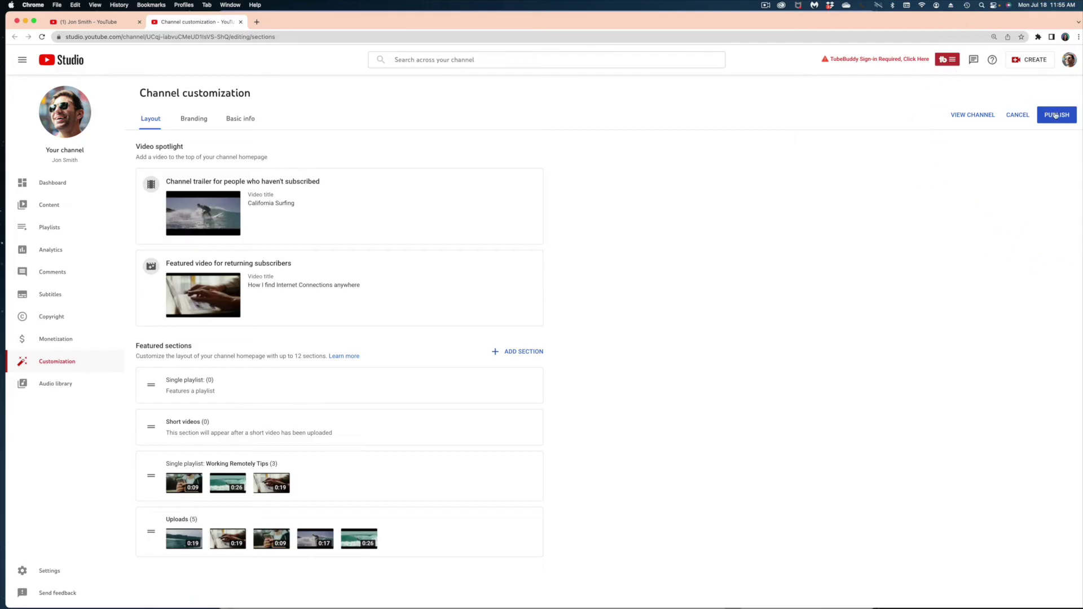
Step: Publish the layout changes and go to the channel's public page on YouTube
left_click(1056, 116)
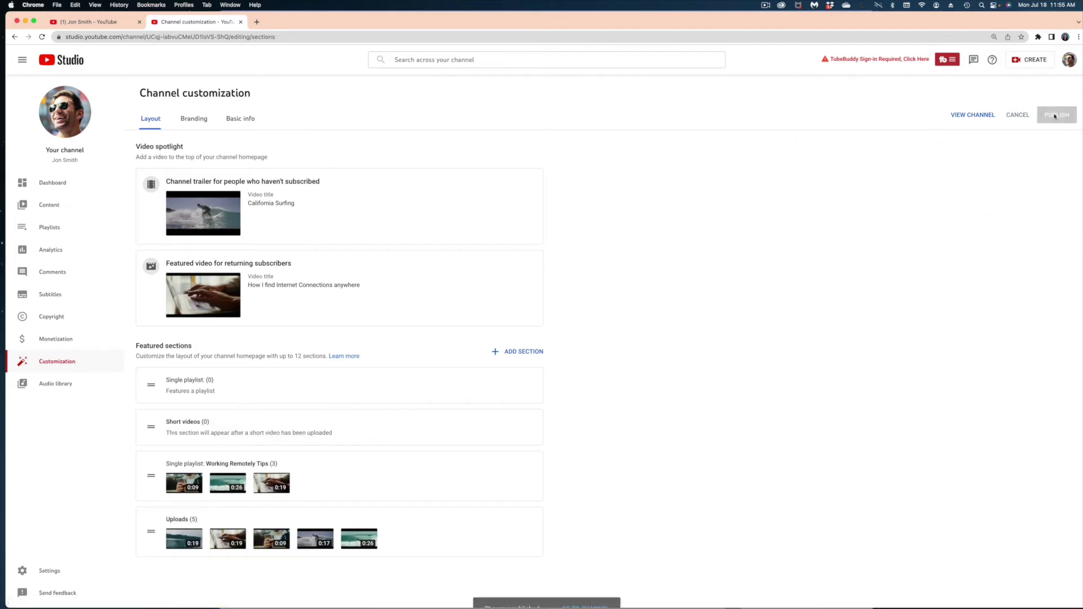
left_click(1069, 60)
left_click(1025, 133)
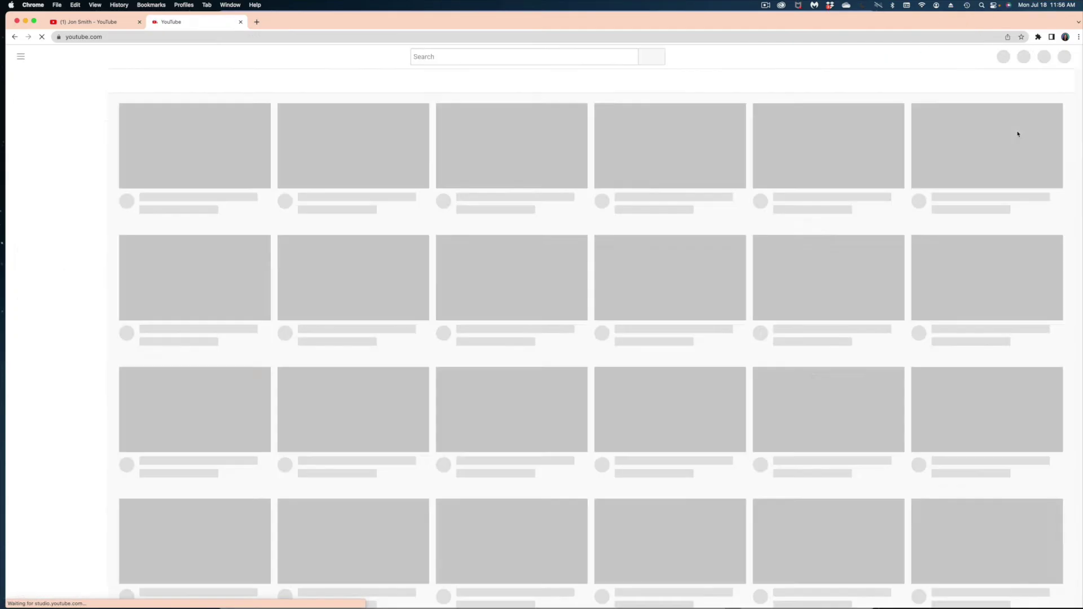
left_click(1062, 57)
left_click(993, 110)
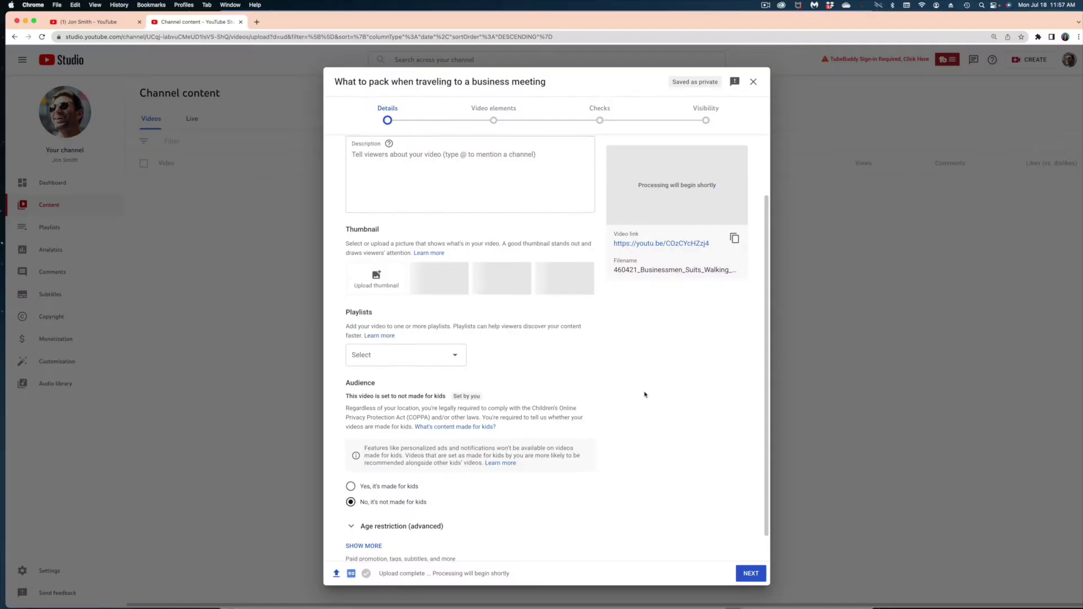
scroll(645, 394, "up", 3)
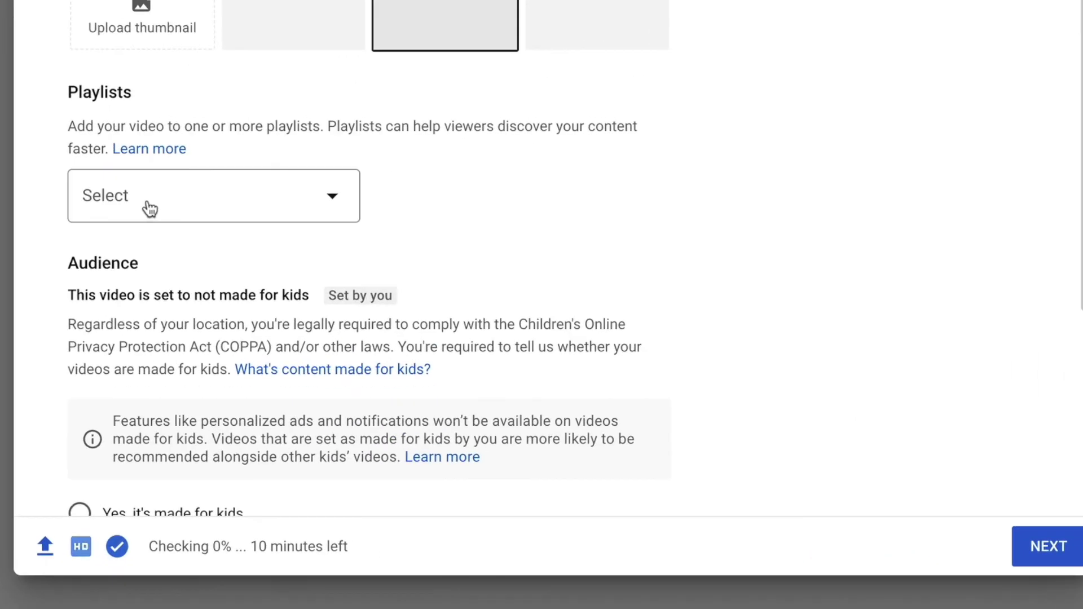
Step: Tick Working Remotely Tips in the Playlists dropdown for 'What to pack when traveling to a business meeting'
left_click(149, 209)
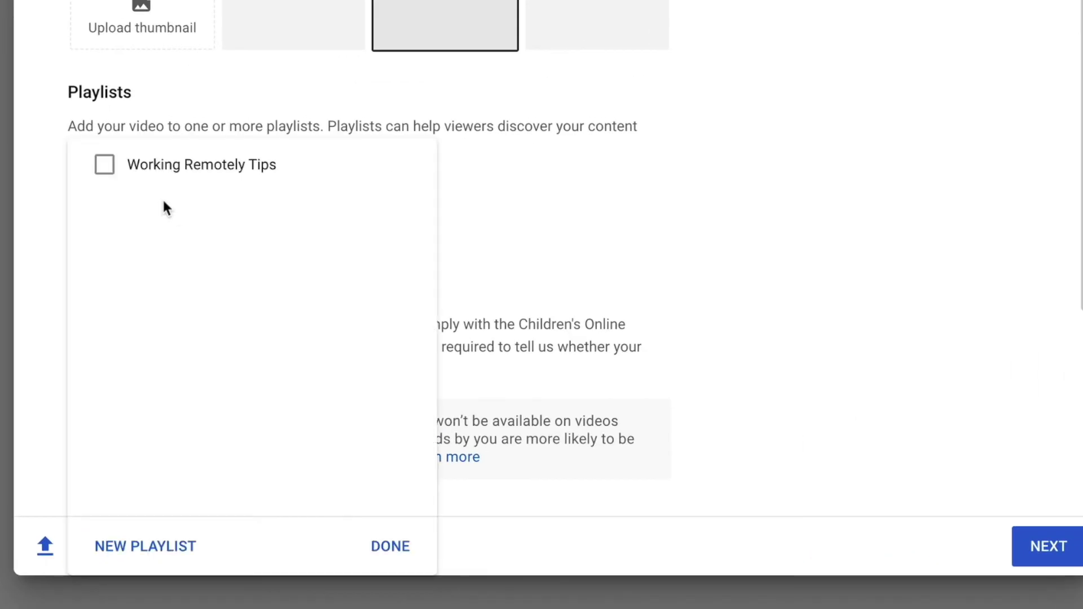
left_click(123, 166)
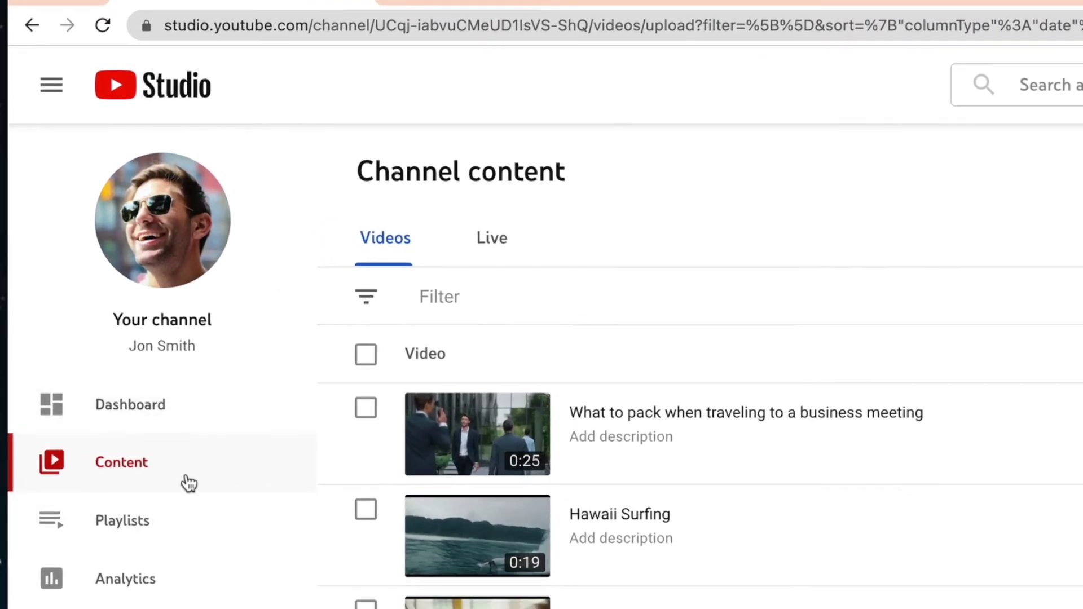
Step: Drag 'What to pack when traveling to a business meeting' to the top of the Working Remotely Tips playlist
left_click(130, 533)
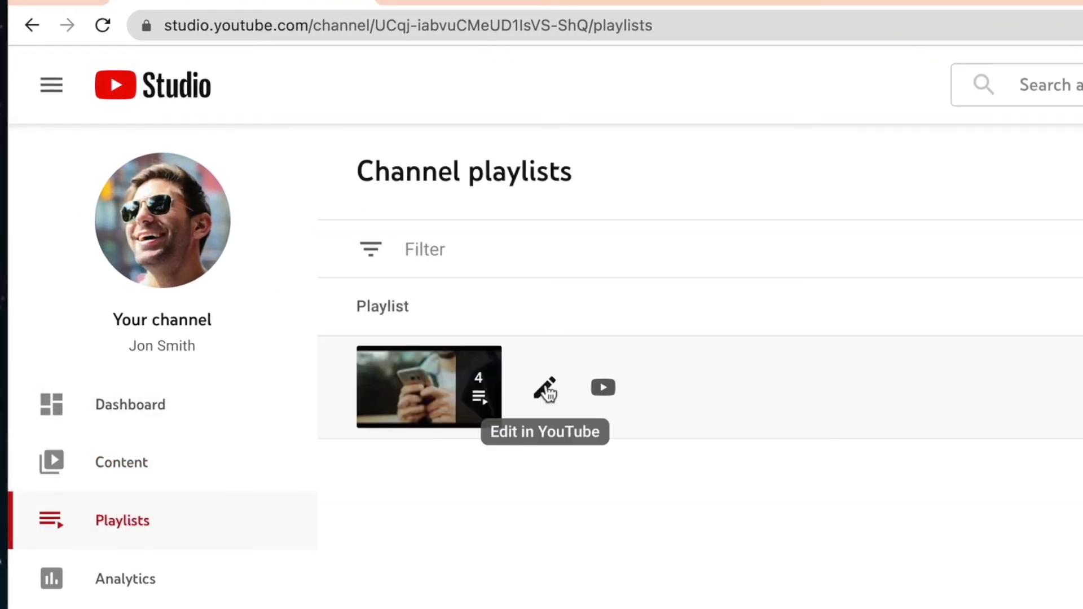
left_click(545, 389)
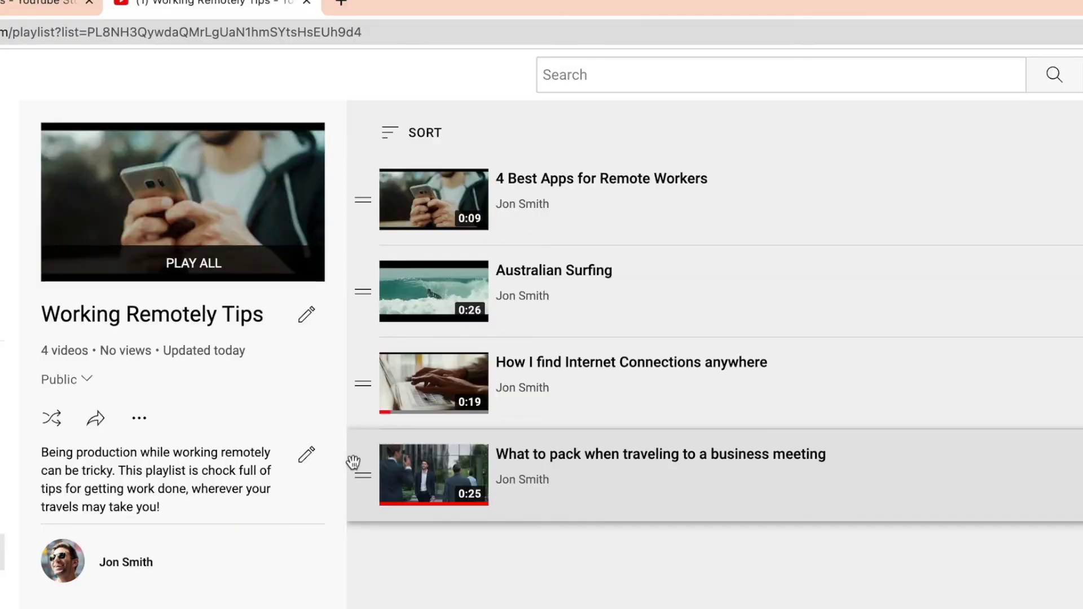
left_click_drag(358, 473, 349, 189)
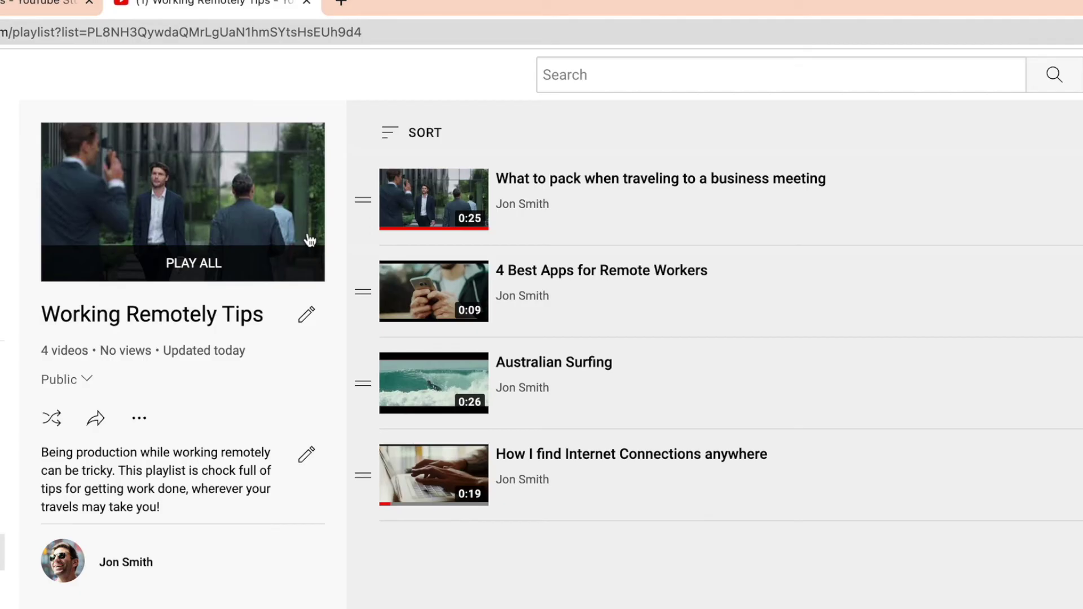
Step: Review the Working Remotely Tips playlist settings, with embedding allowed, and confirm with Done
left_click(137, 416)
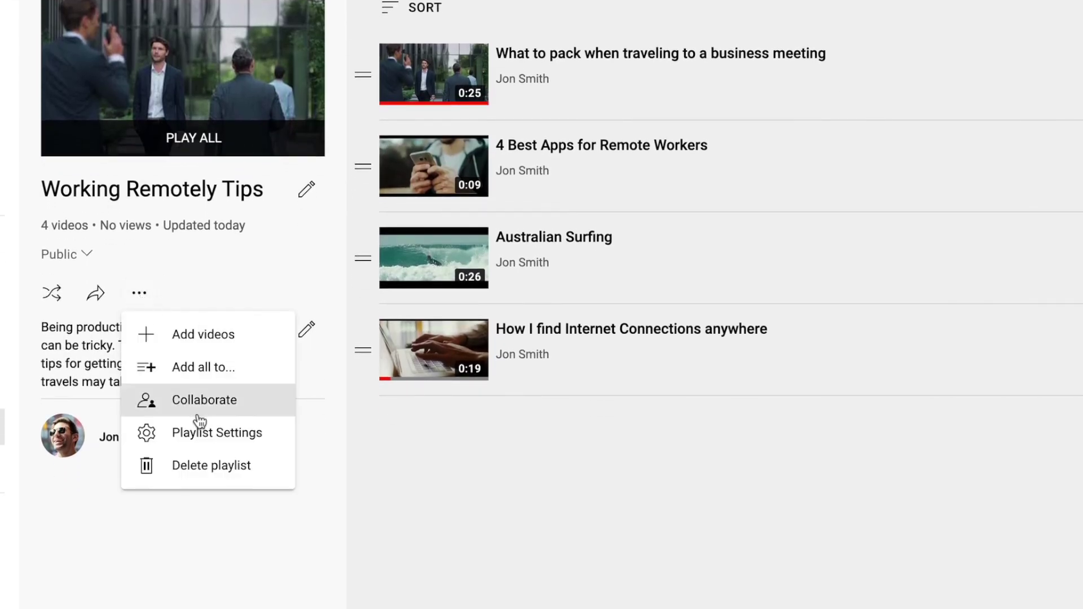
left_click(211, 432)
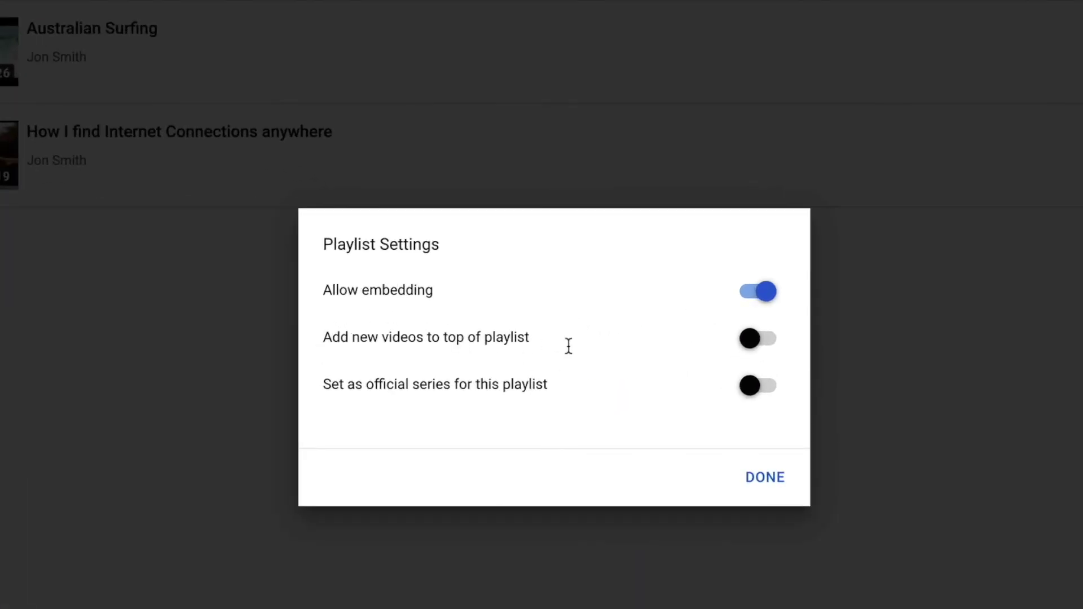
left_click(776, 479)
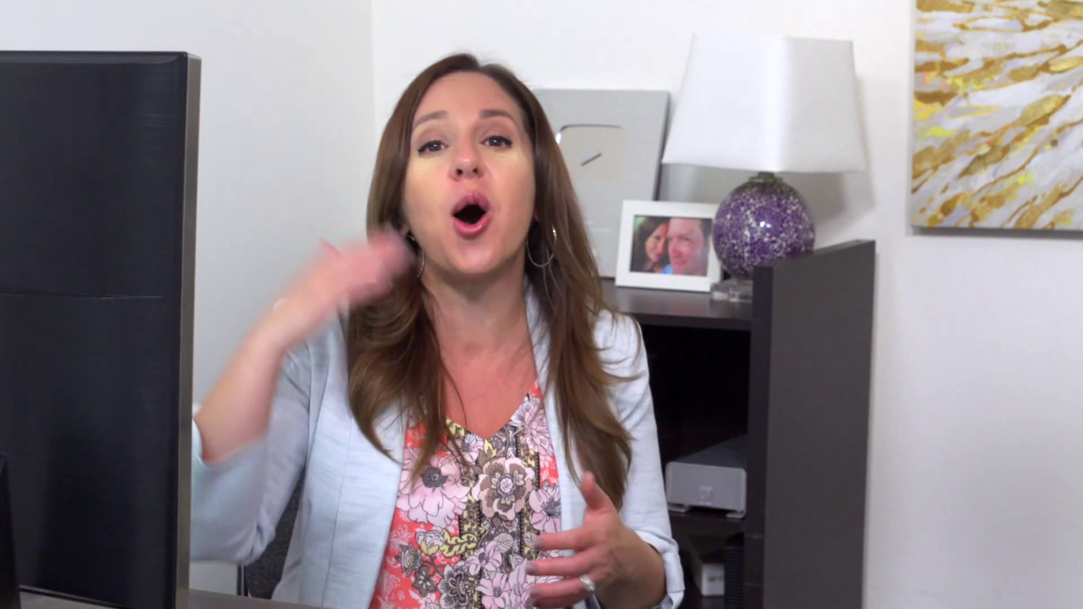